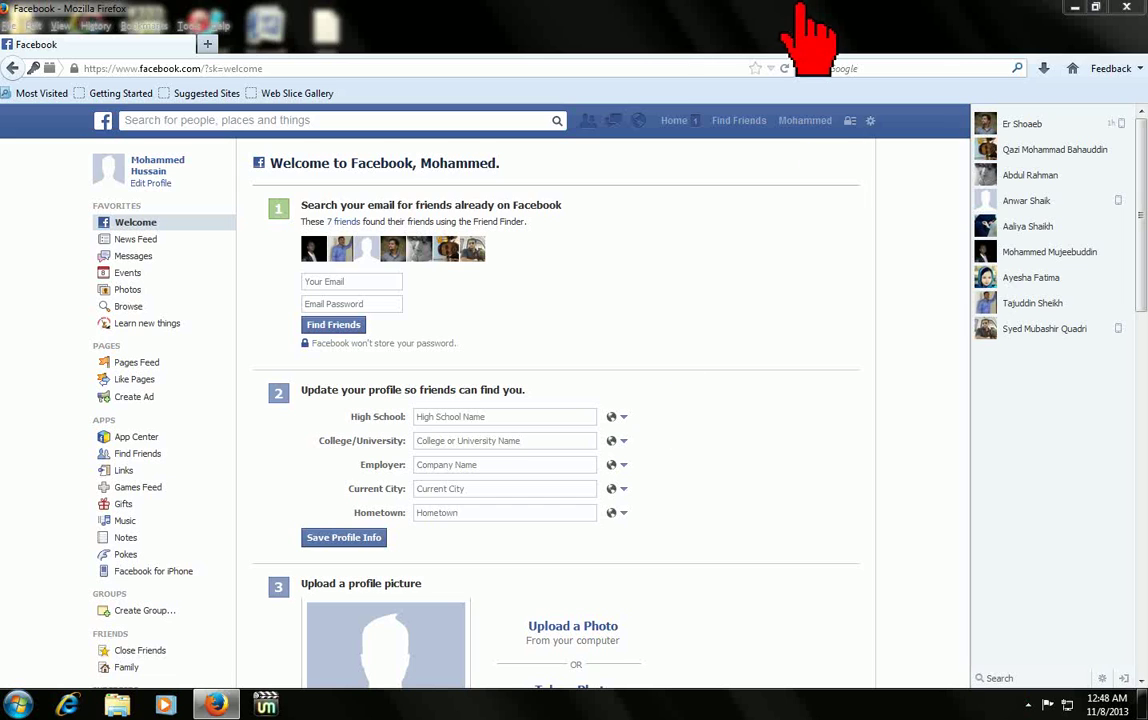
# - Close the Facebook welcome page and browser window to reveal the desktop
pyautogui.click(127, 272)
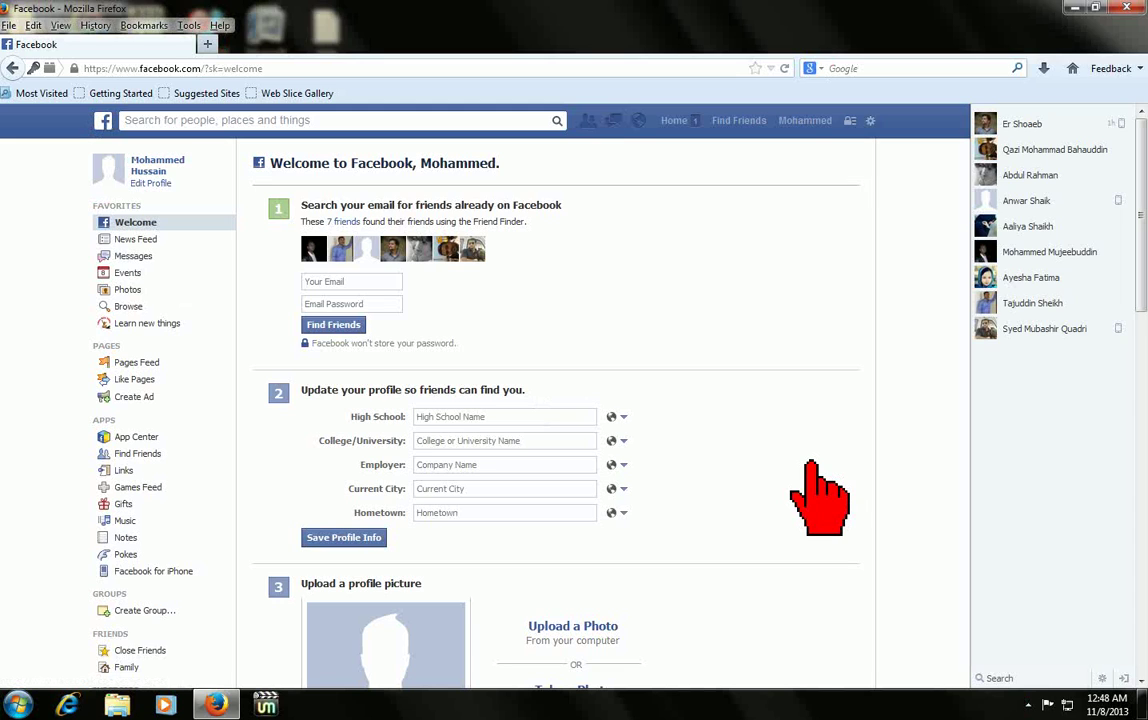
pyautogui.press('super+d')
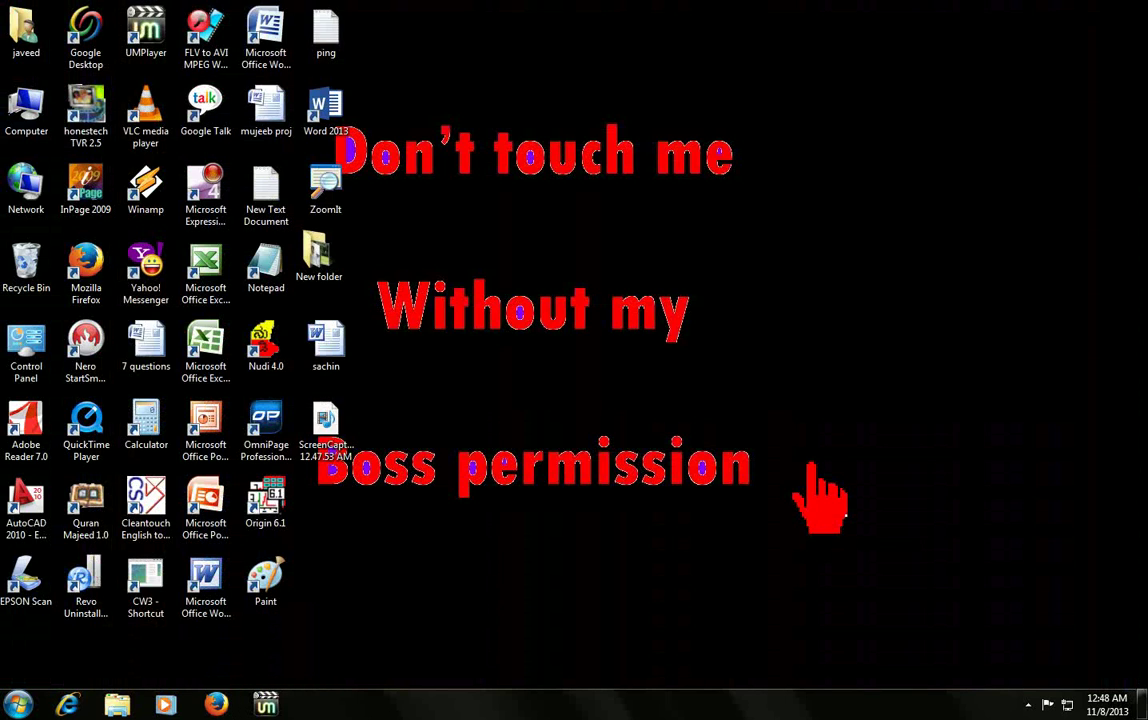
# - Relaunch Firefox from the taskbar, loading the Google home page
pyautogui.click(216, 705)
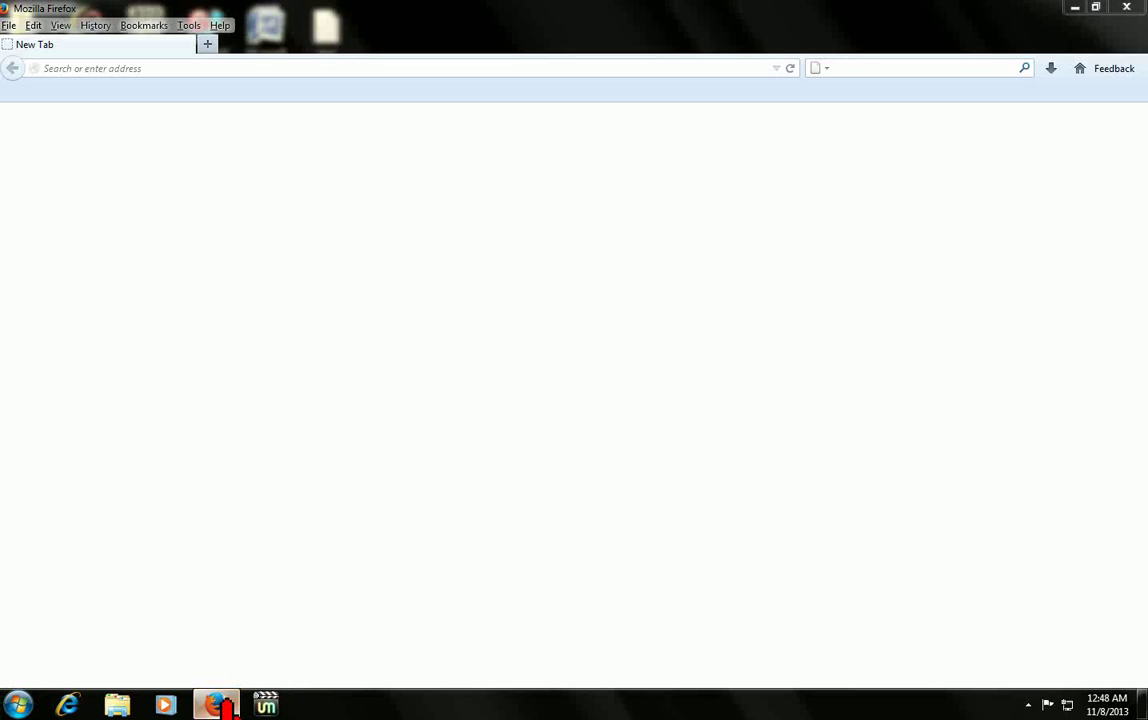
pyautogui.click(216, 705)
pyautogui.click(216, 705)
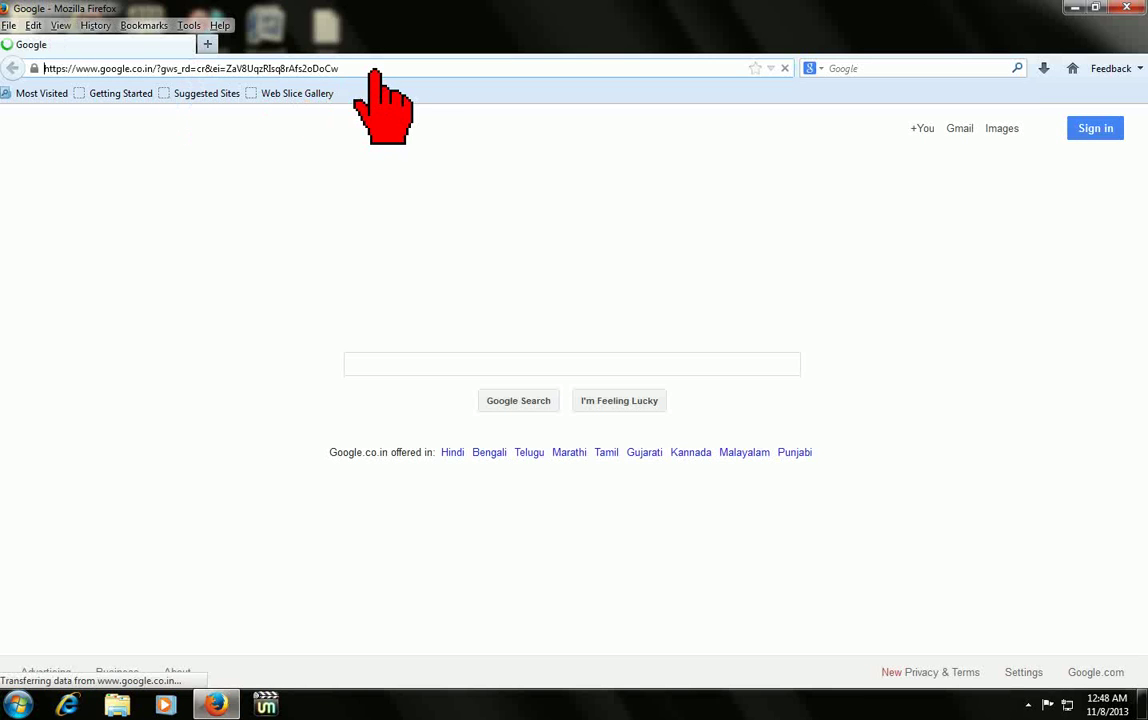
pyautogui.click(198, 68)
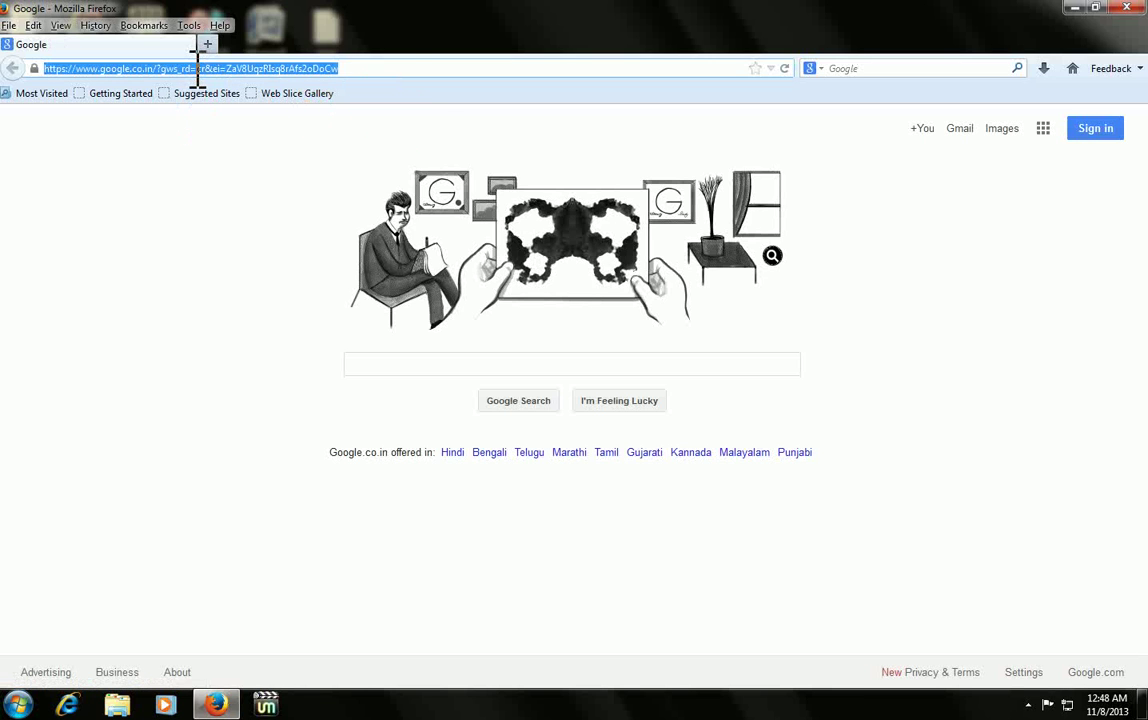
pyautogui.press('End')
pyautogui.write('fac')
pyautogui.hotkey('ctrl', 'a')
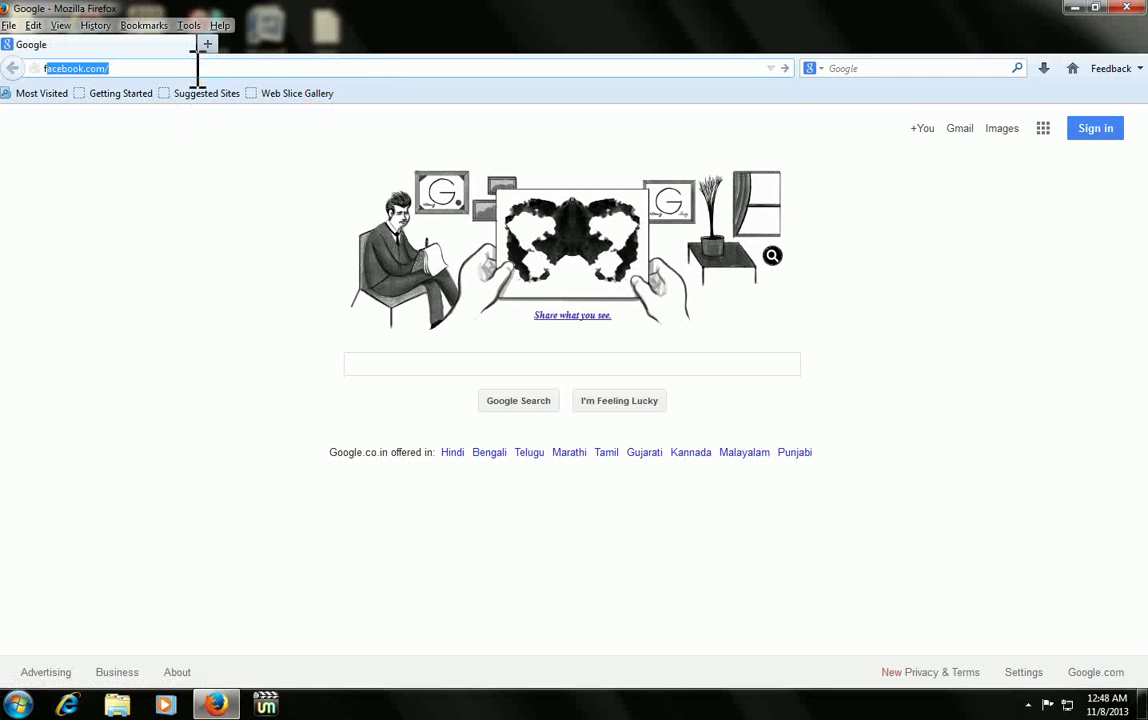
pyautogui.write('fac')
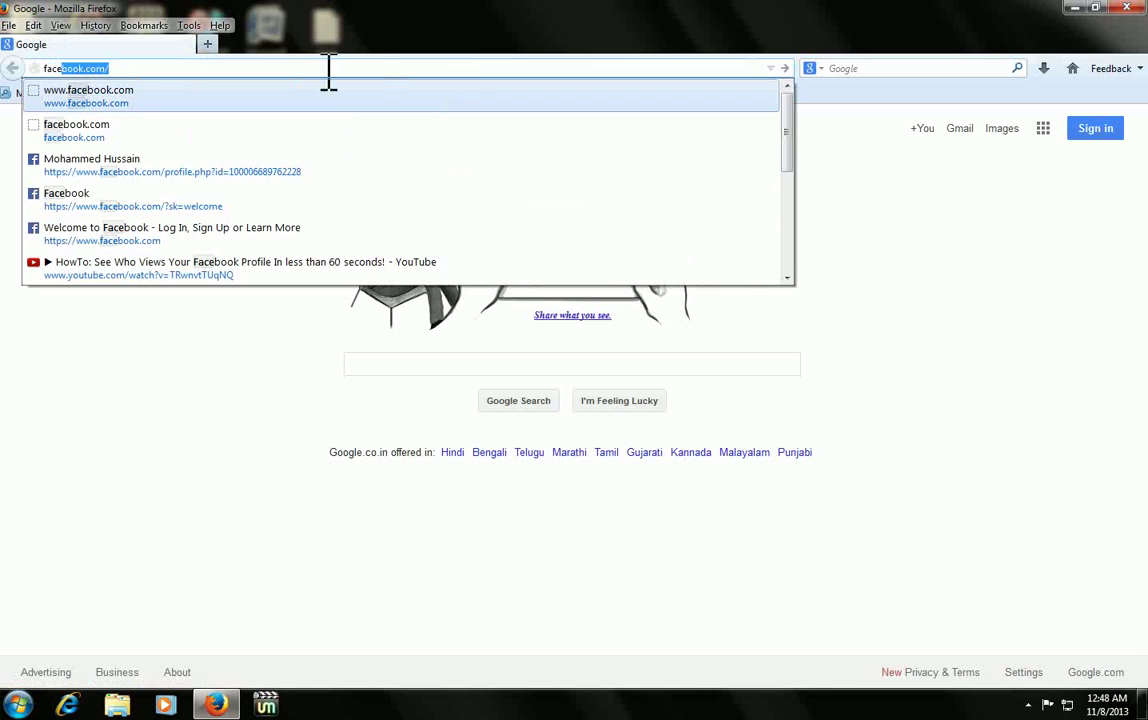
pyautogui.click(298, 95)
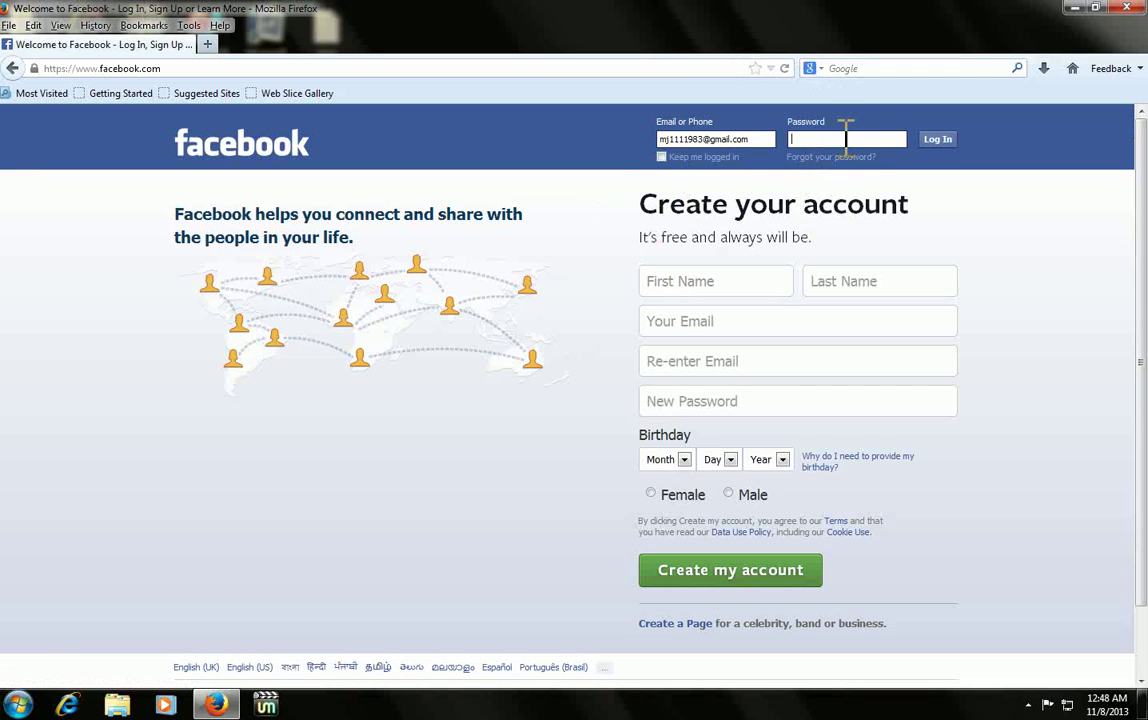
# - Launch On-Screen Keyboard over the Facebook login page via Windows search for 'osk'
pyautogui.press('super')
pyautogui.write('osk')
pyautogui.press('Return')
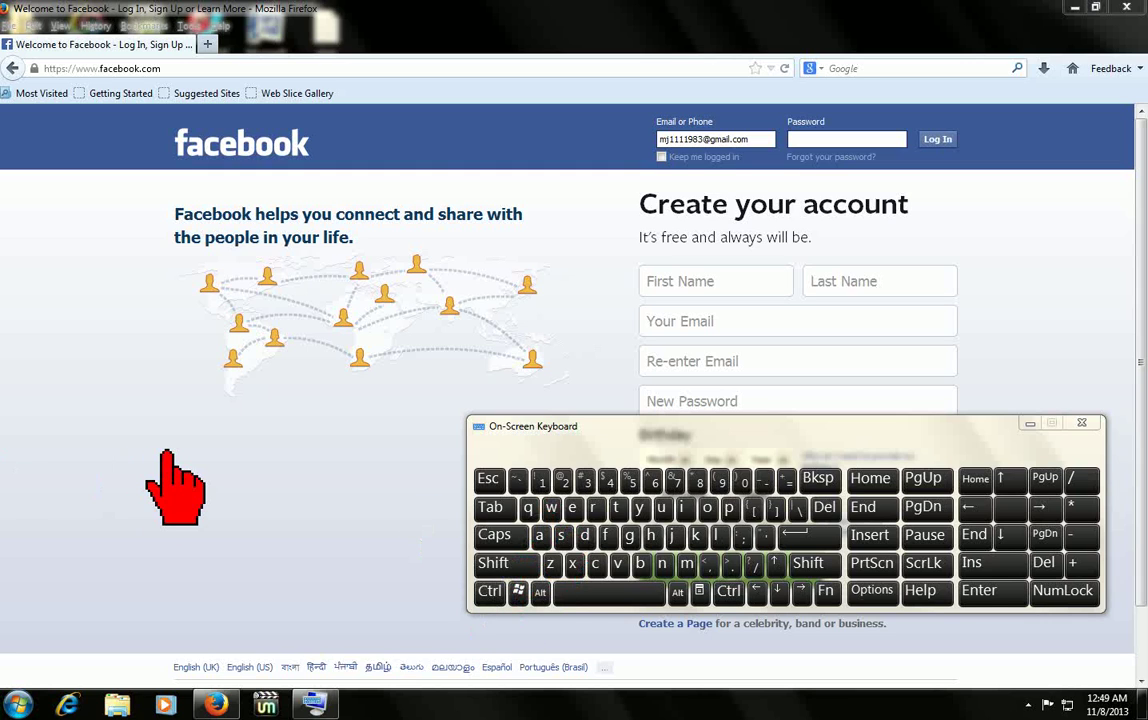
pyautogui.click(489, 592)
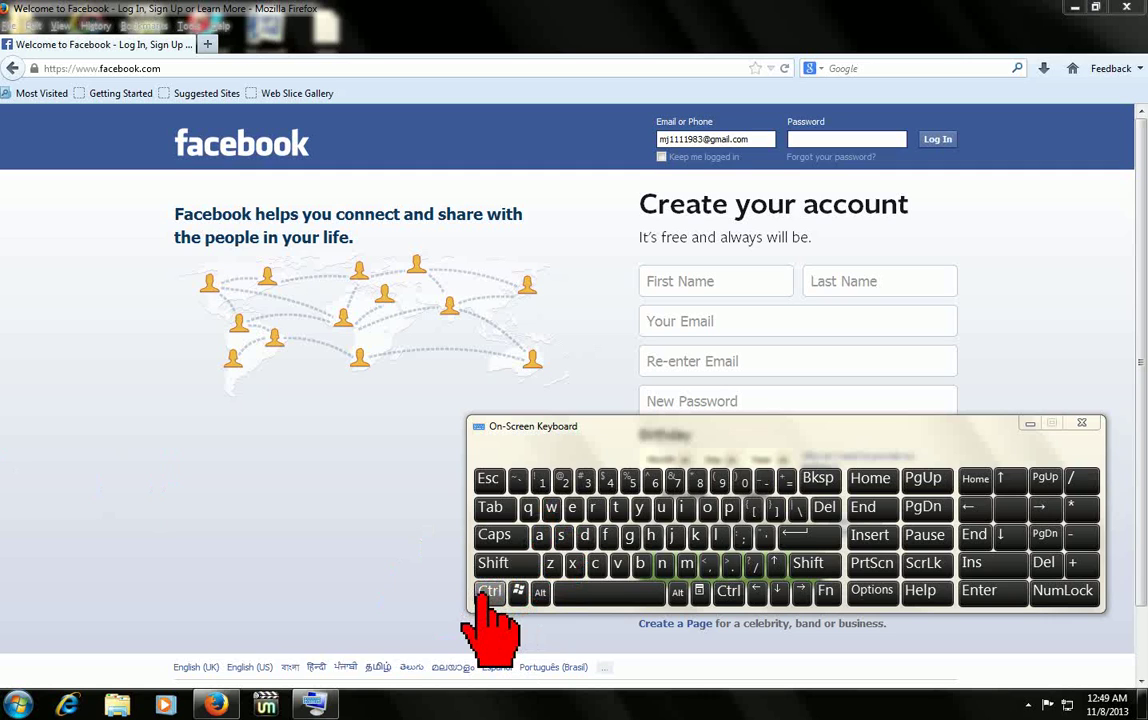